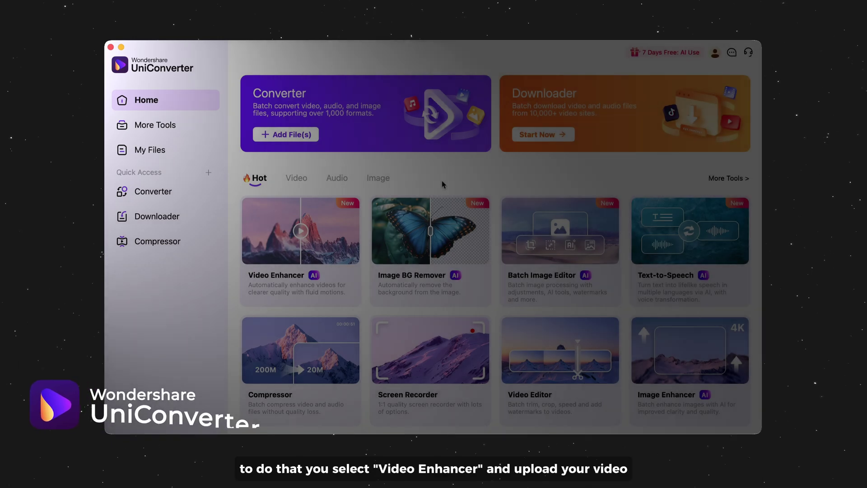
Load the 10-second astronaut clip into the AI Video Enhancer and look over its AI models.
mouse_move(331, 226)
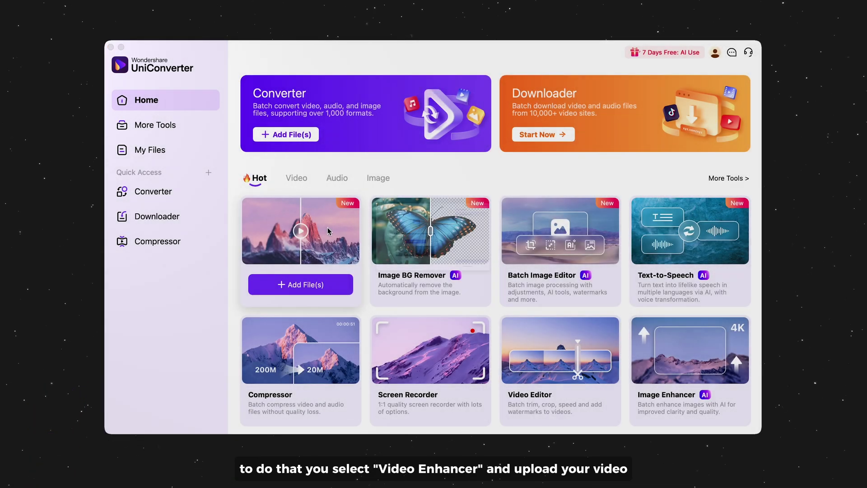
left_click(328, 226)
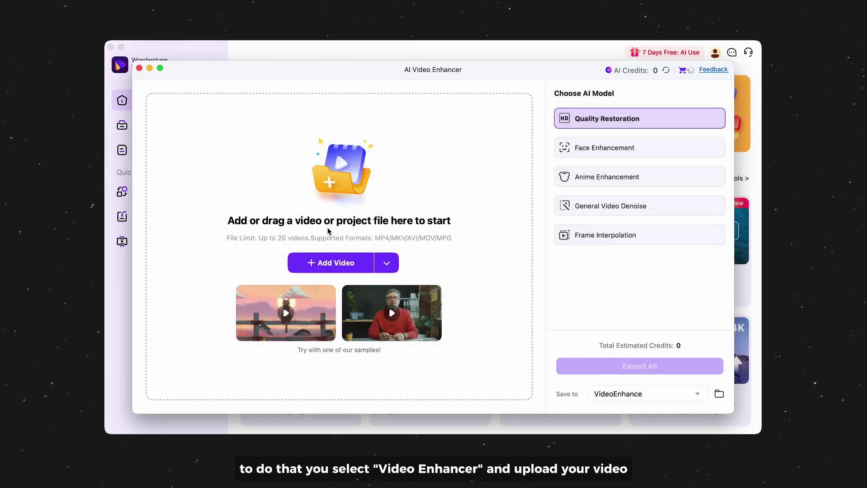
left_click(332, 263)
left_click(671, 296)
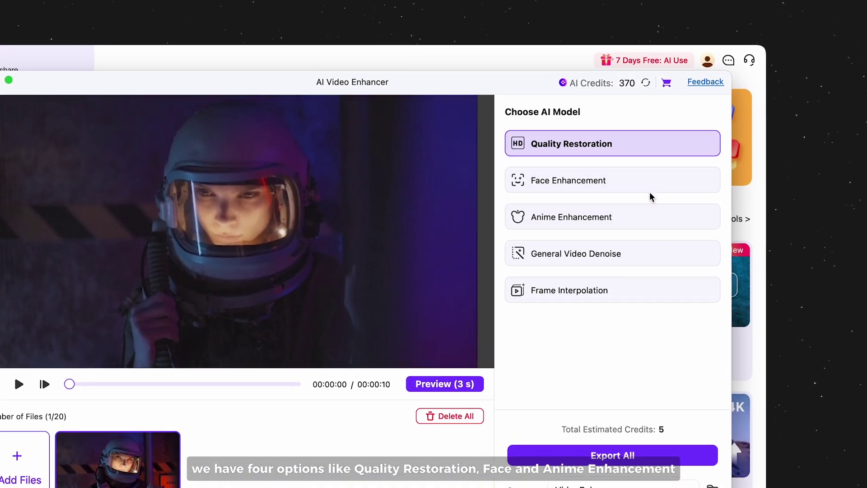
mouse_move(671, 122)
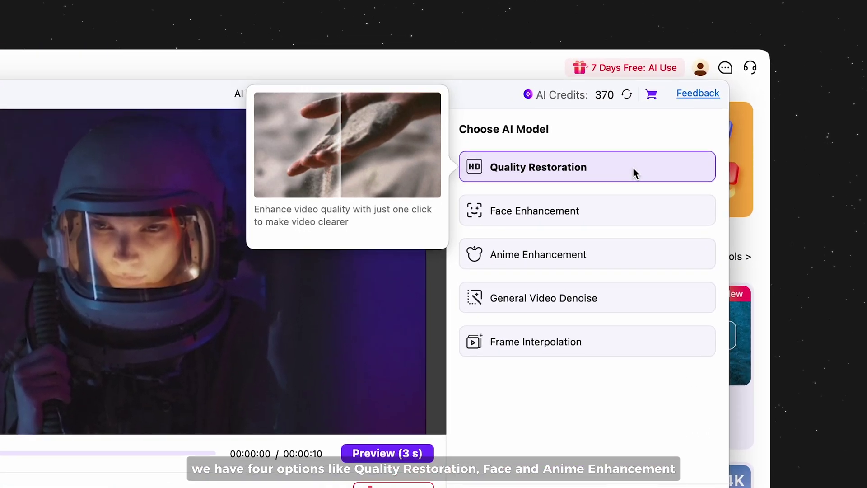
mouse_move(632, 253)
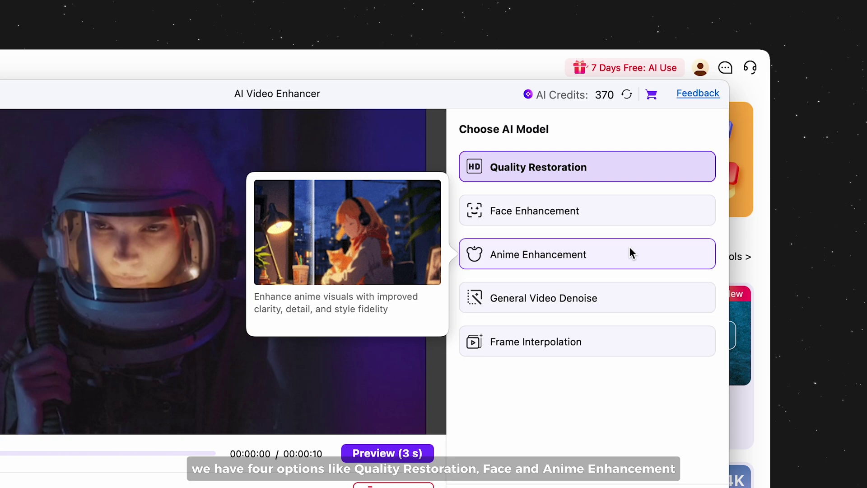
mouse_move(629, 296)
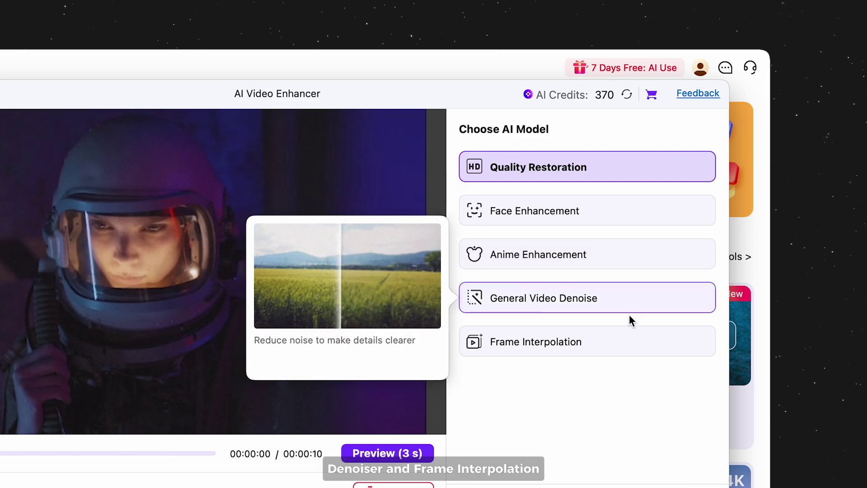
mouse_move(627, 345)
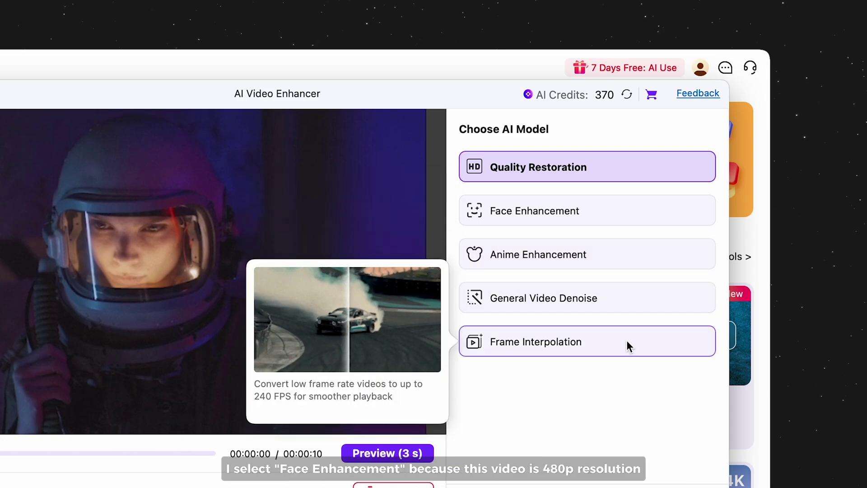
Export the astronaut clip with Face Enhancement at 4X (3416 × 1920), dismissing both notices.
left_click(614, 215)
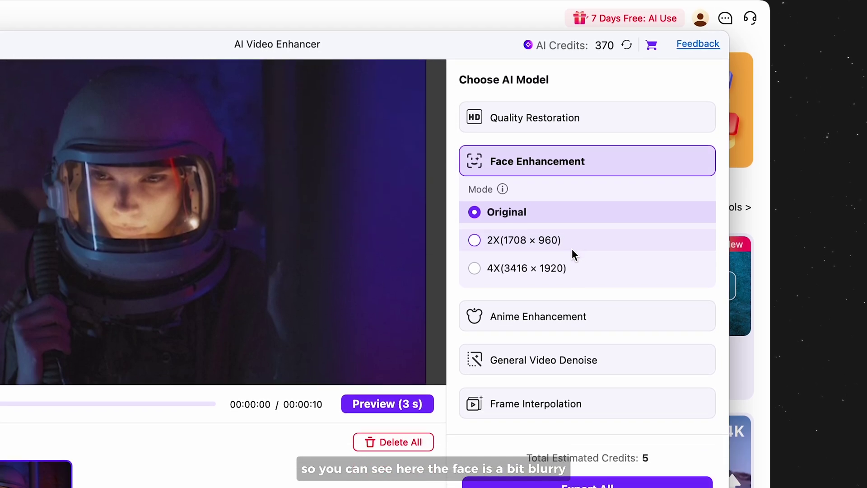
left_click(551, 268)
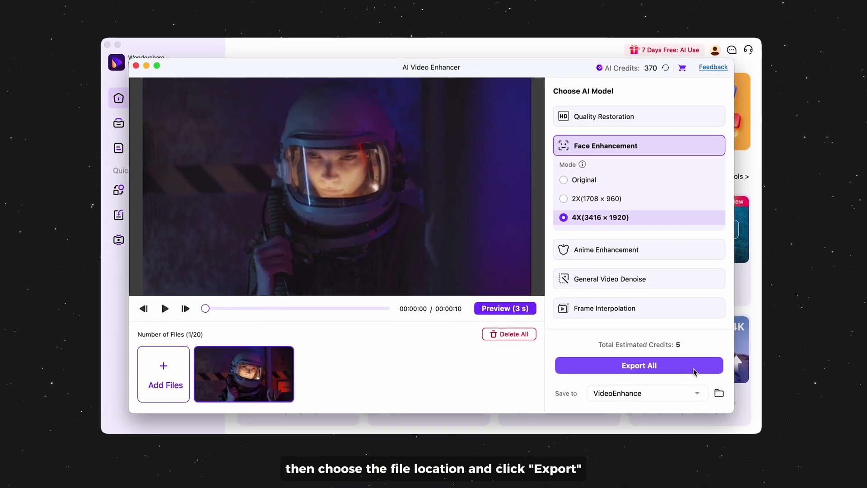
left_click(693, 366)
left_click(524, 267)
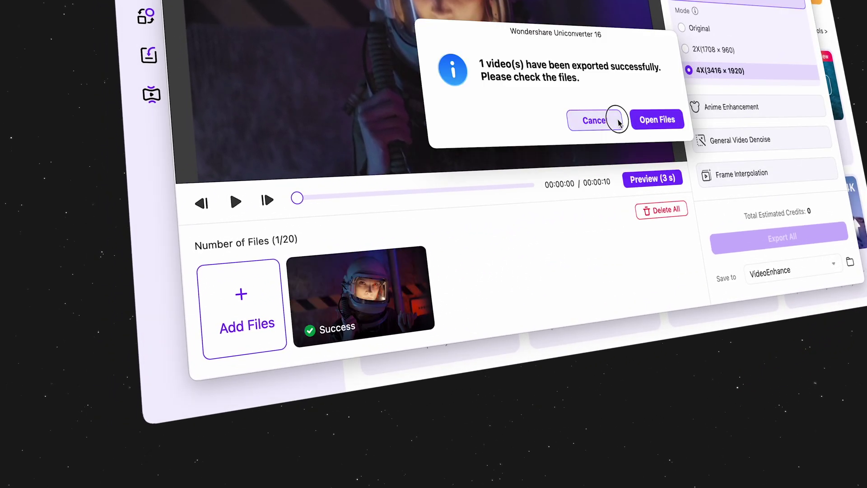
left_click(618, 121)
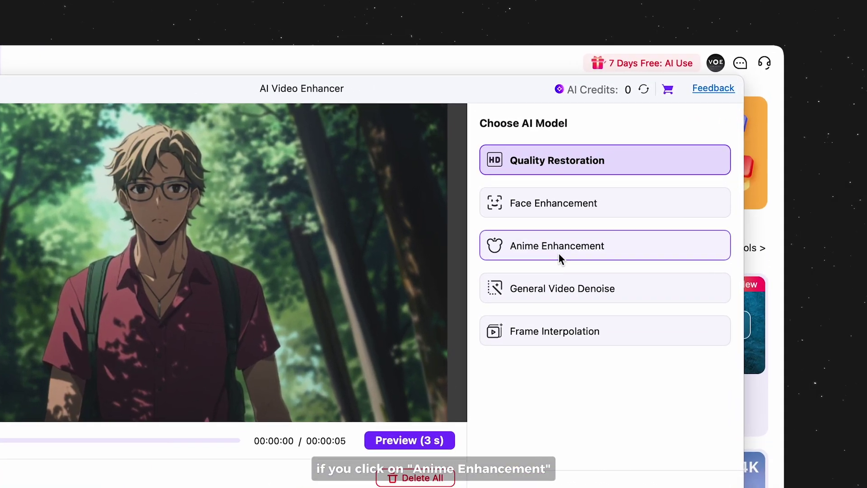
Pick the Anime Enhancement model for the anime forest clip.
left_click(607, 180)
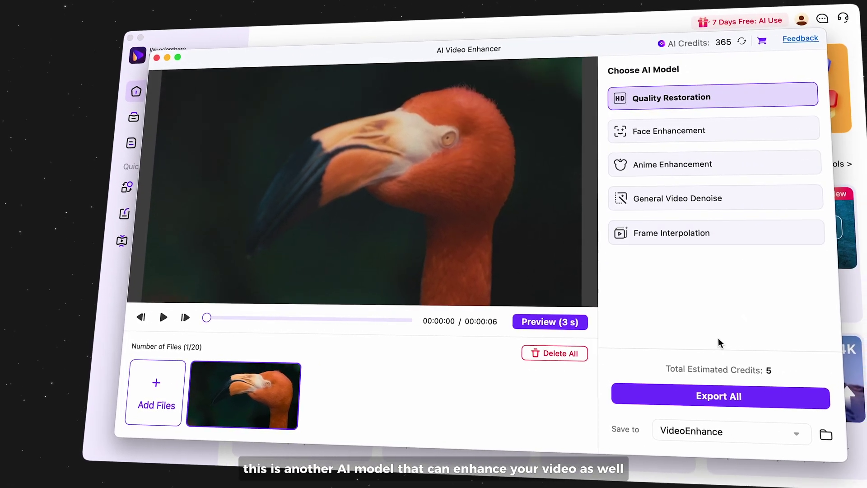
Export the flamingo clip using Quality Restoration and confirm the task notice.
left_click(709, 377)
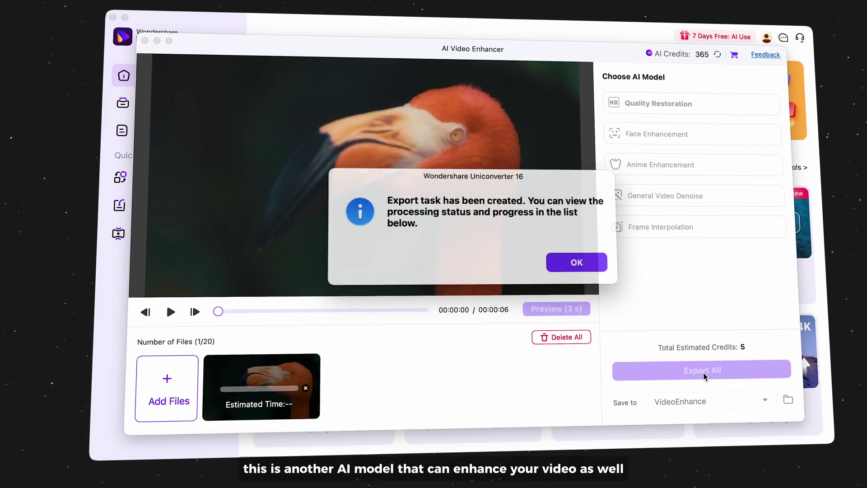
left_click(575, 261)
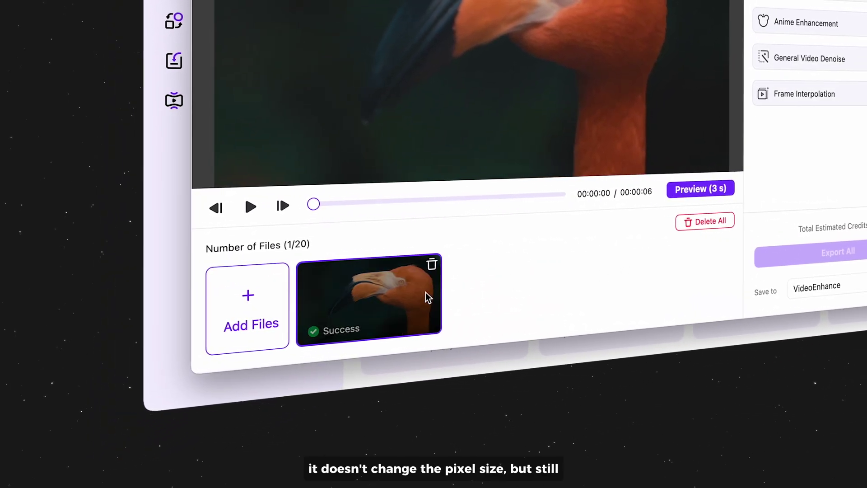
mouse_move(425, 293)
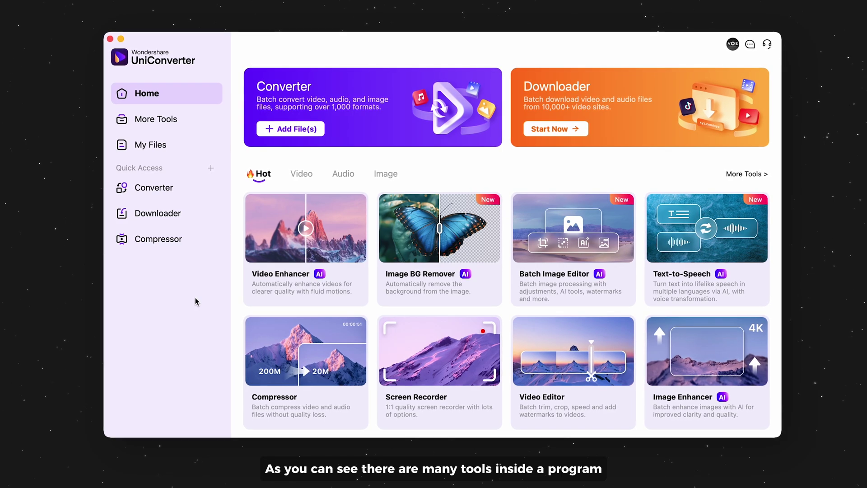
Load four 4096*2304 MP4 clips into the Compressor.
left_click(188, 243)
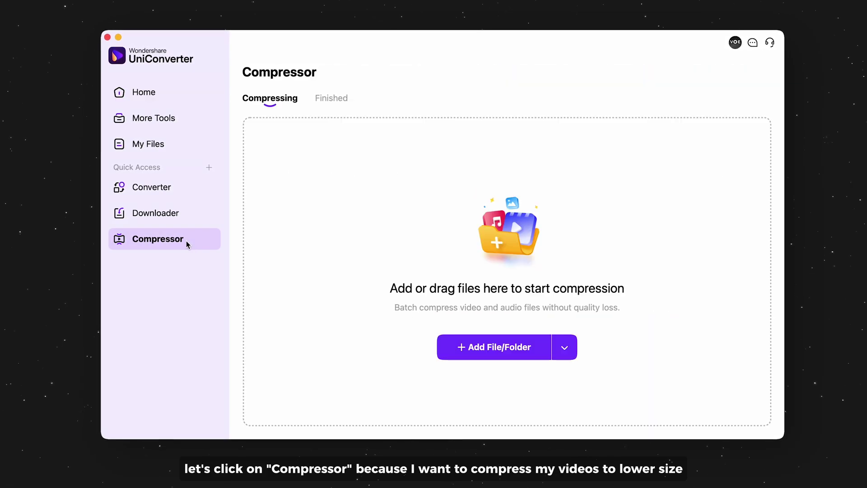
left_click(460, 344)
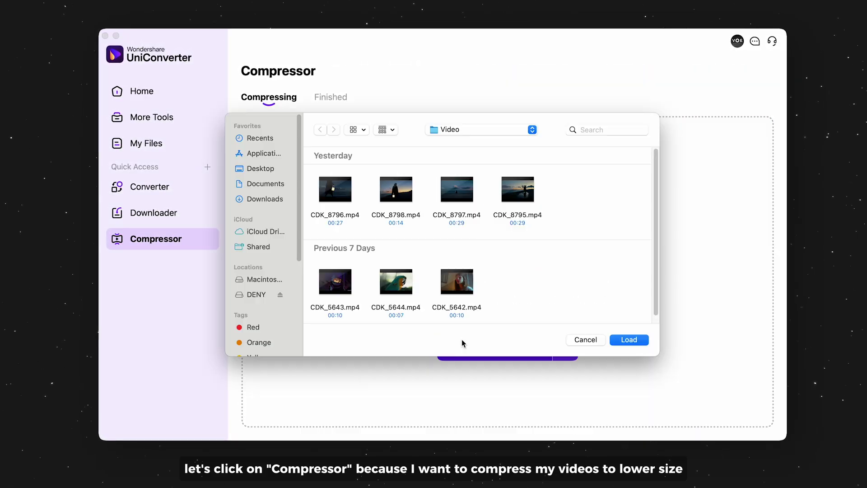
left_click(628, 340)
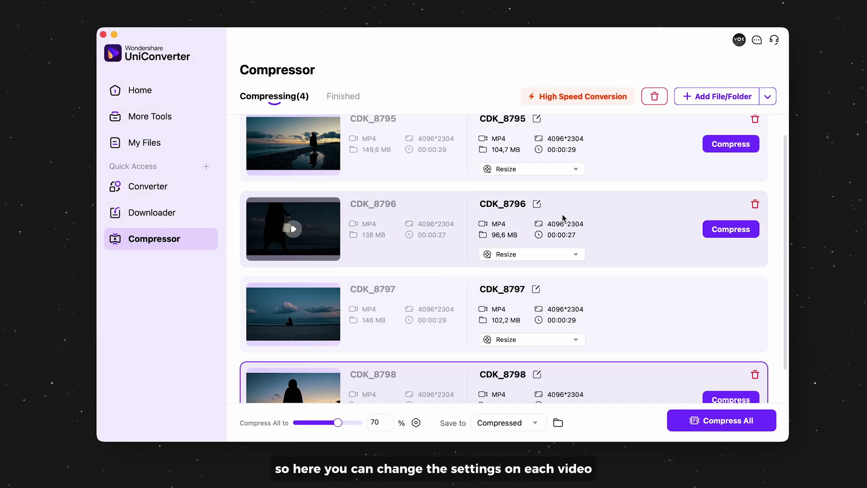
Check CDK_8795's compression settings, then open CDK_8796's Compress Settings.
left_click(557, 170)
left_click(275, 130)
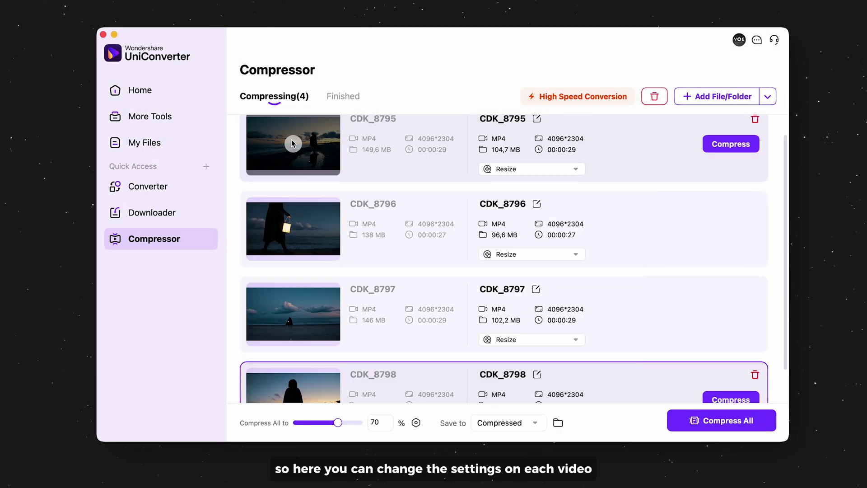
left_click(509, 252)
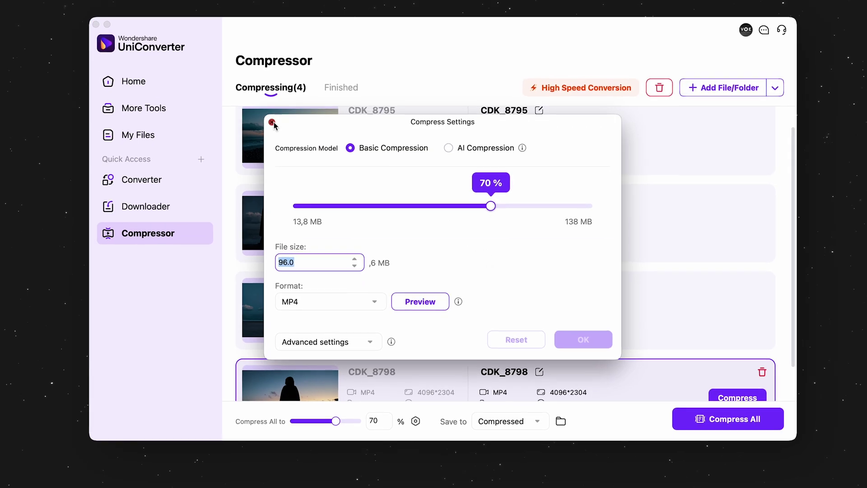
Apply 60% compression with MP4 output to all four clips and start compressing them.
left_click(275, 130)
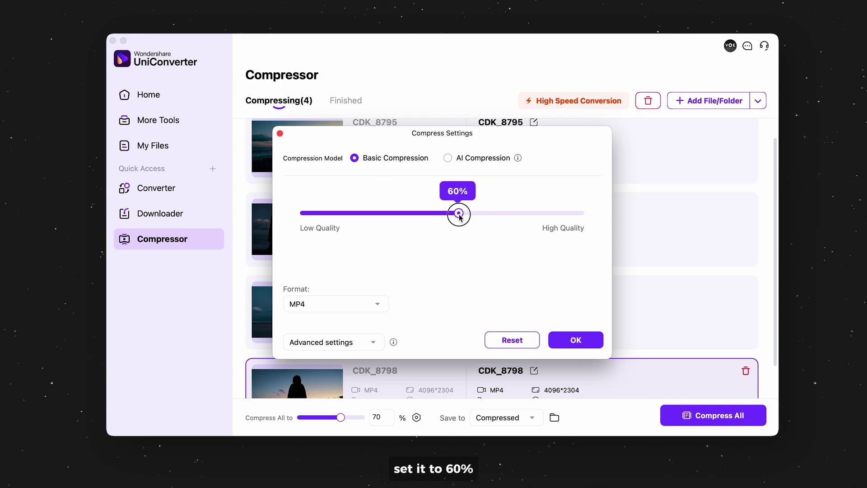
left_click(374, 306)
left_click(361, 342)
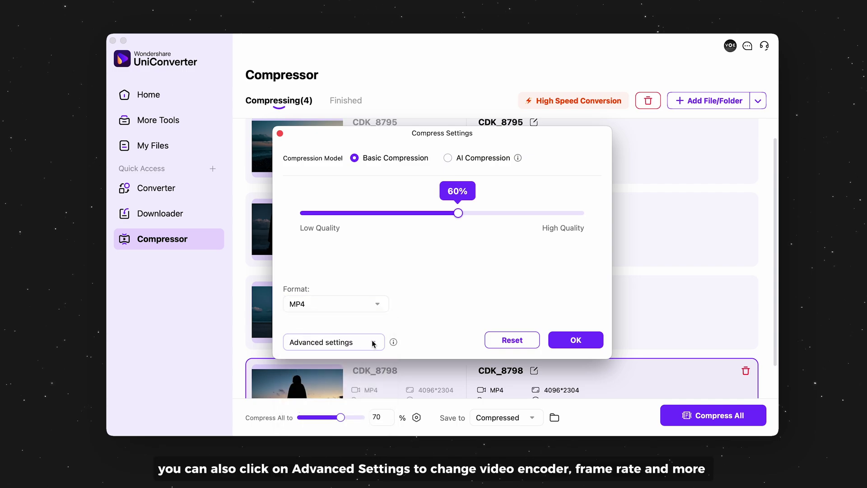
left_click(373, 342)
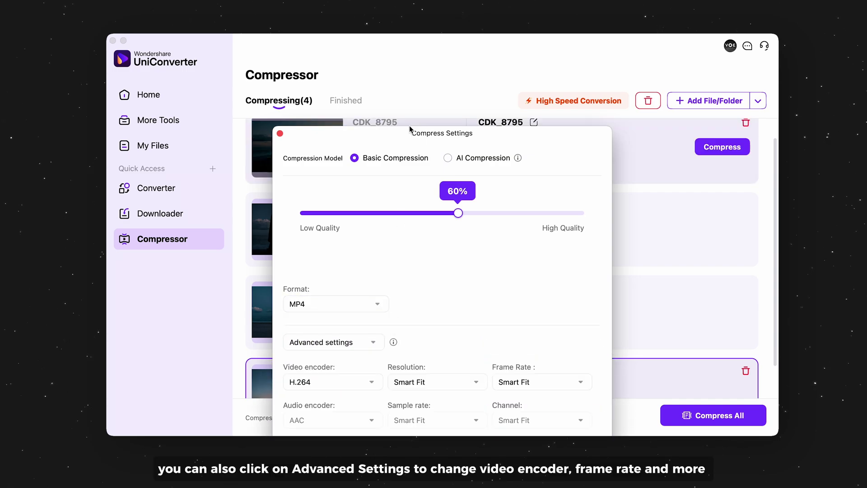
left_click_drag(410, 129, 404, 70)
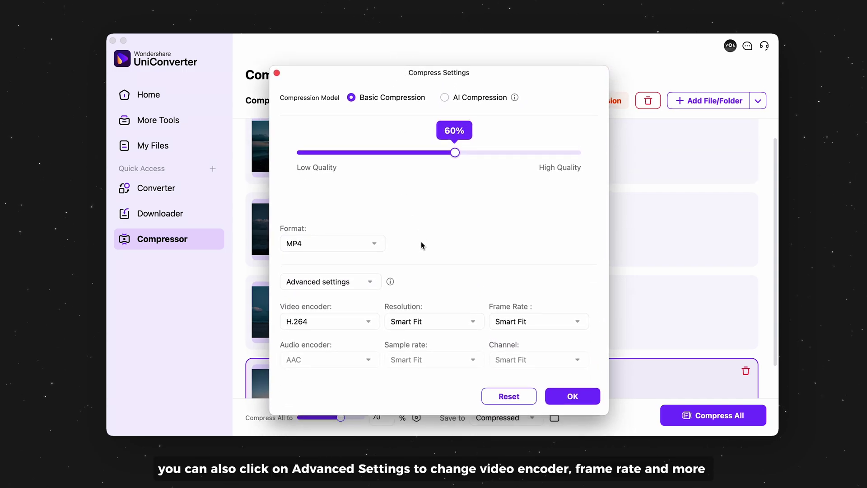
left_click(561, 396)
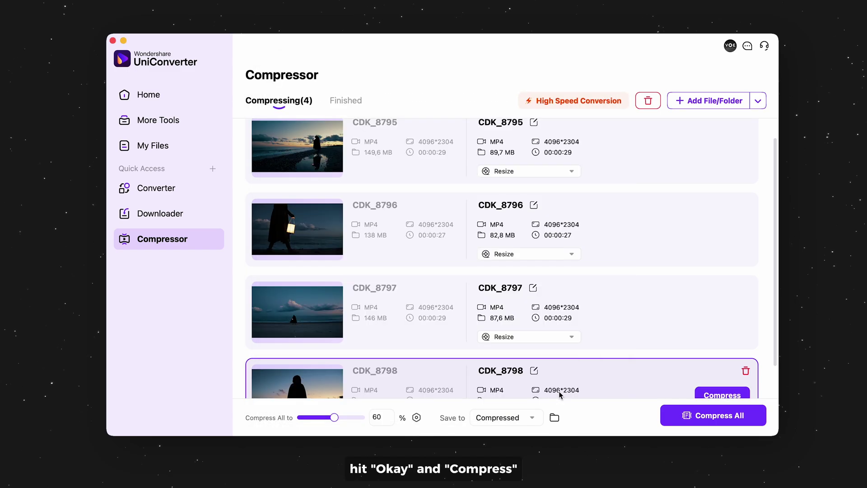
left_click(684, 417)
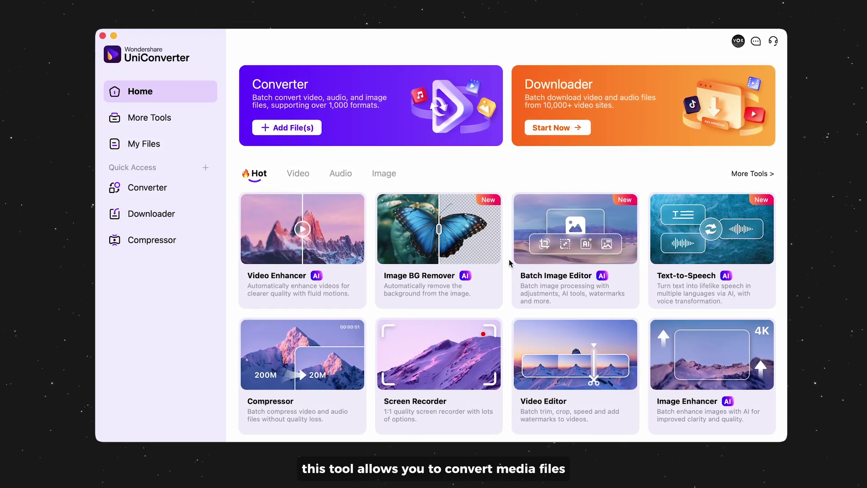
Add the three 3840*2160 MOV clips and browse the image, audio and video format lists.
left_click(306, 132)
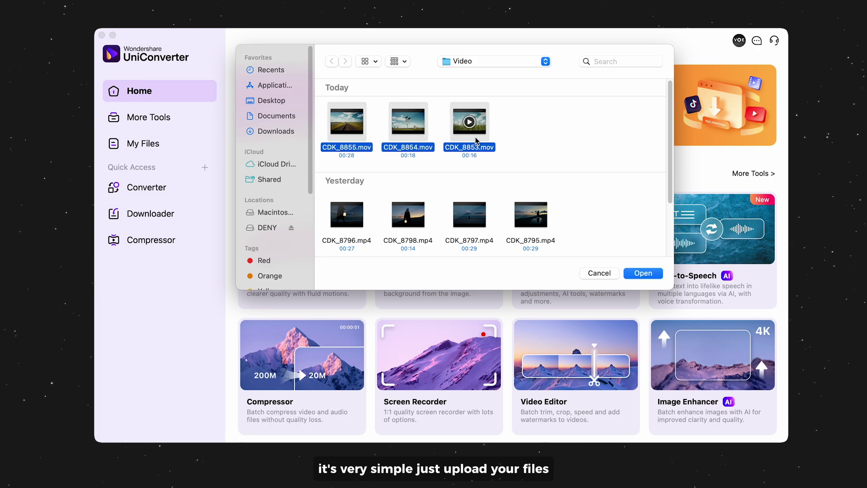
left_click(642, 273)
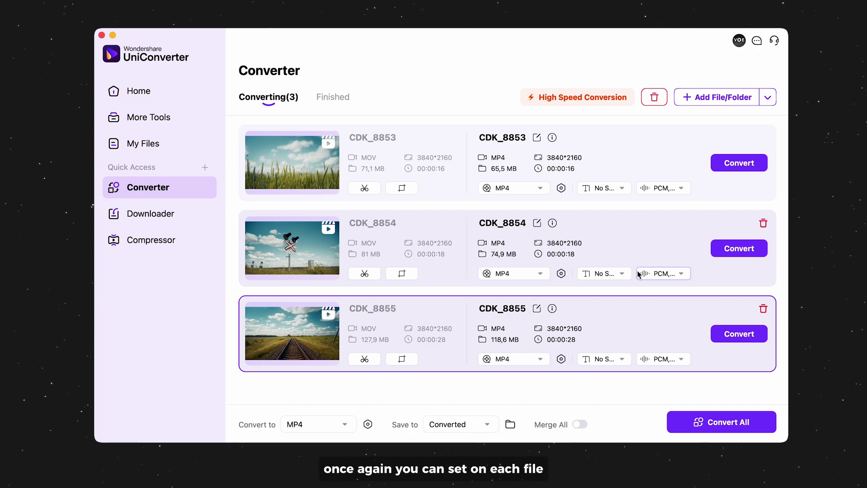
left_click(346, 420)
left_click(400, 153)
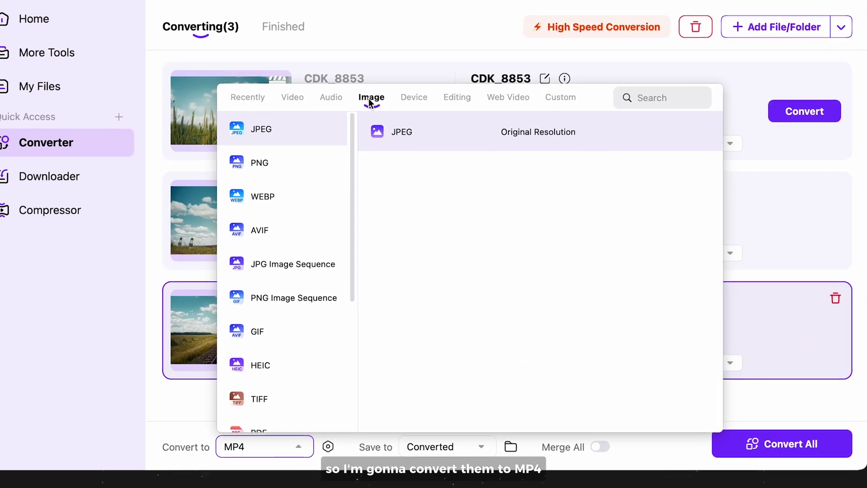
left_click(329, 98)
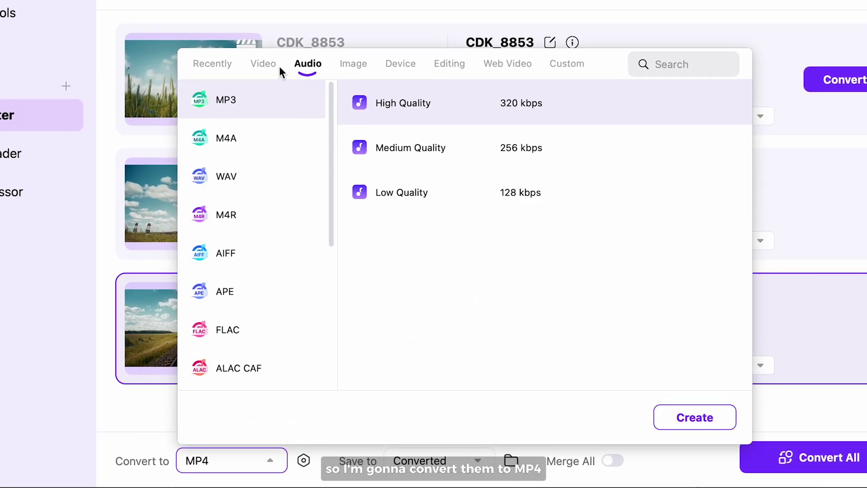
left_click(263, 65)
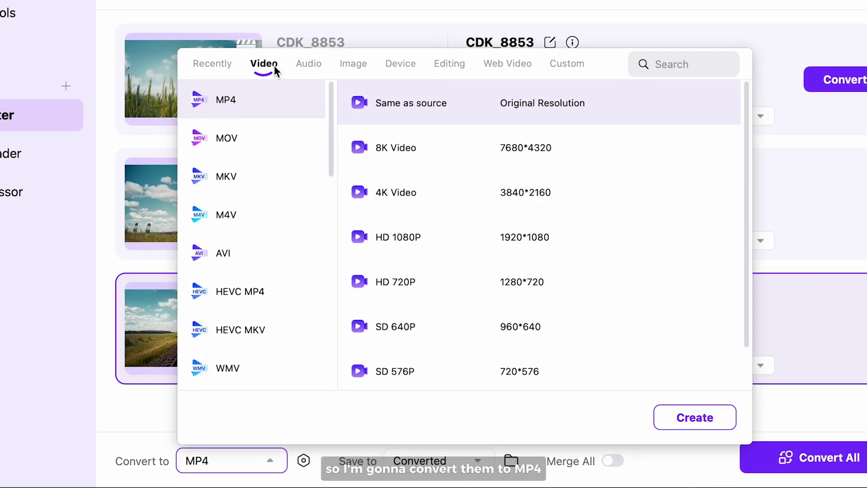
Save a custom MP4 output format and convert all three clips.
left_click(706, 415)
left_click(594, 447)
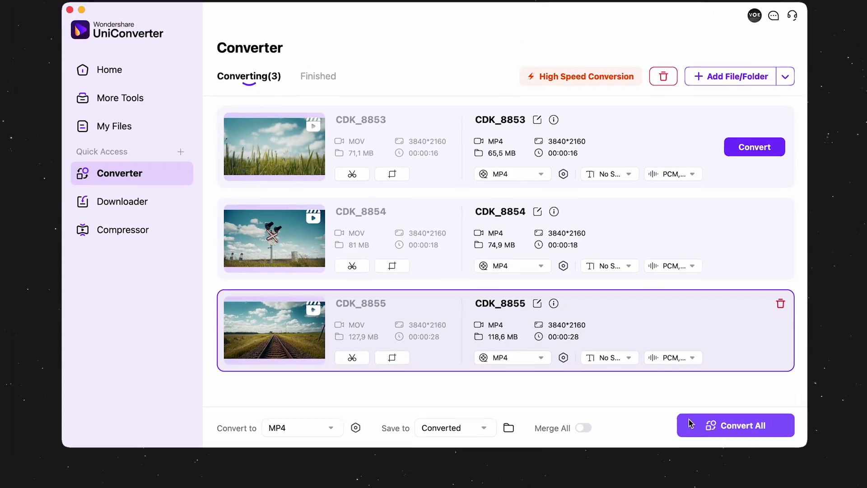
left_click(690, 424)
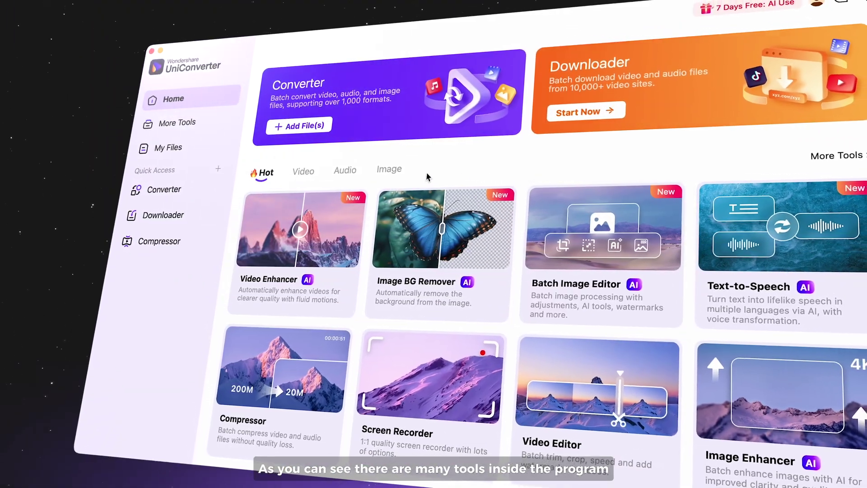
View the Image, Audio and Video tool tabs, ending on Video tools like Cutter and Merger.
left_click(389, 169)
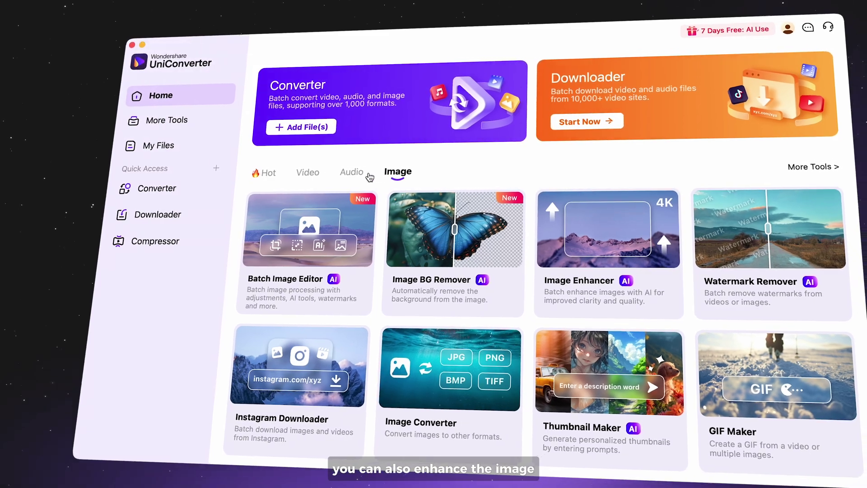
left_click(351, 172)
left_click(307, 172)
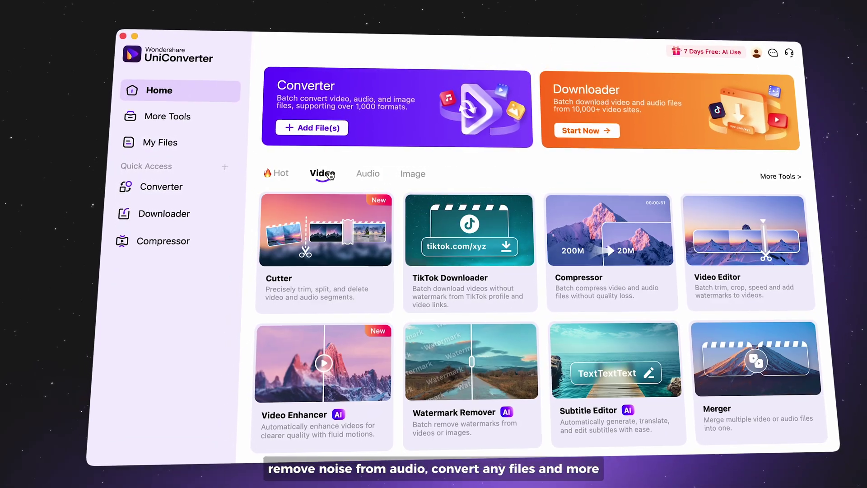